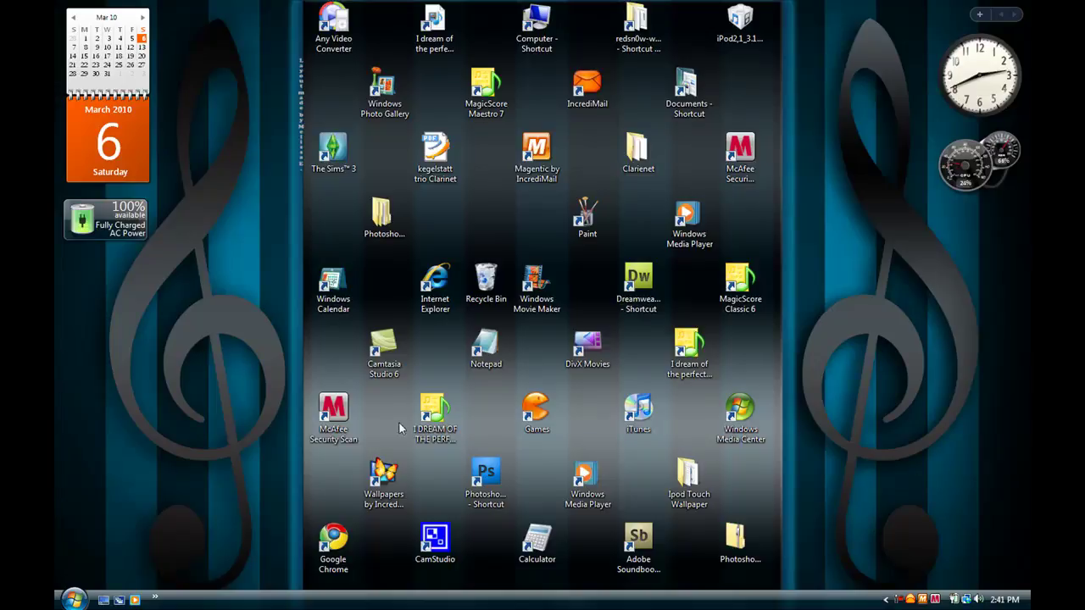
Step: Move the Recycle Bin desktop icon up into the row between the Photoshop folder and Paint
drag(482, 289, 491, 239)
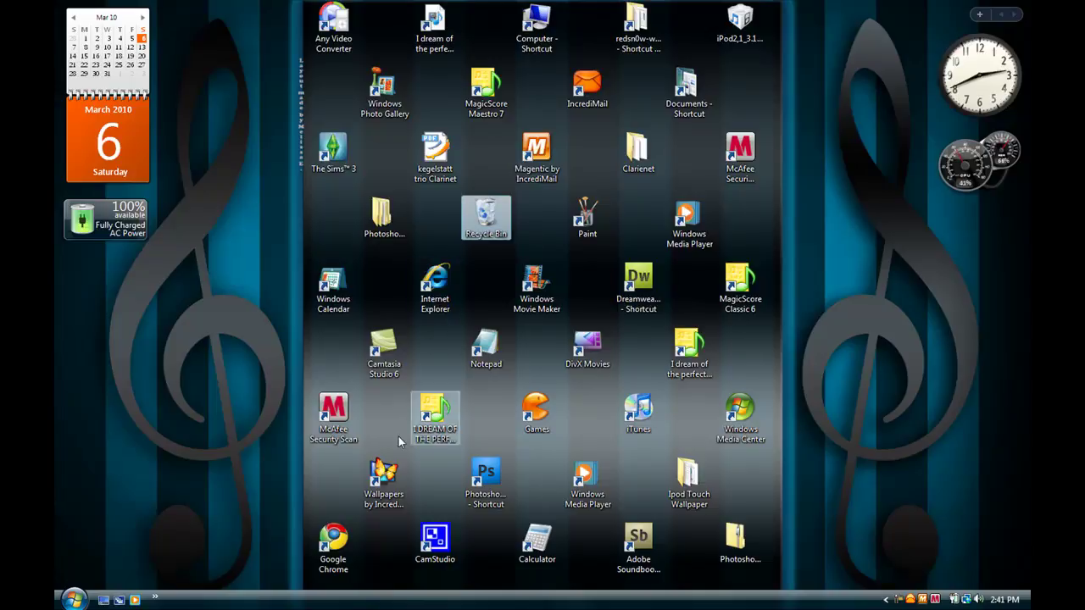
click(347, 555)
double_click(347, 555)
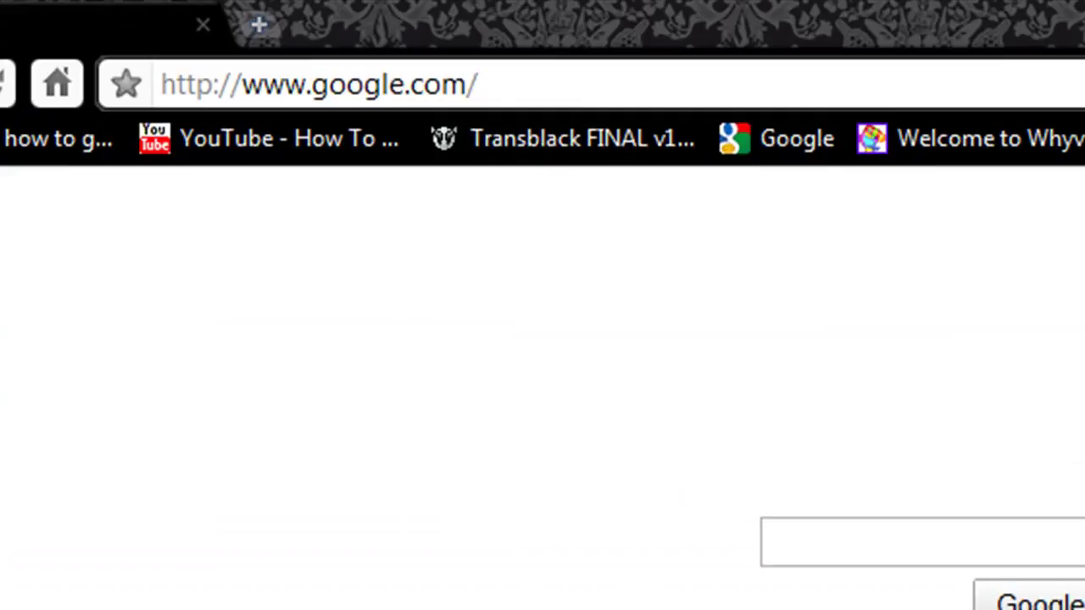
click(860, 80)
text(ww)
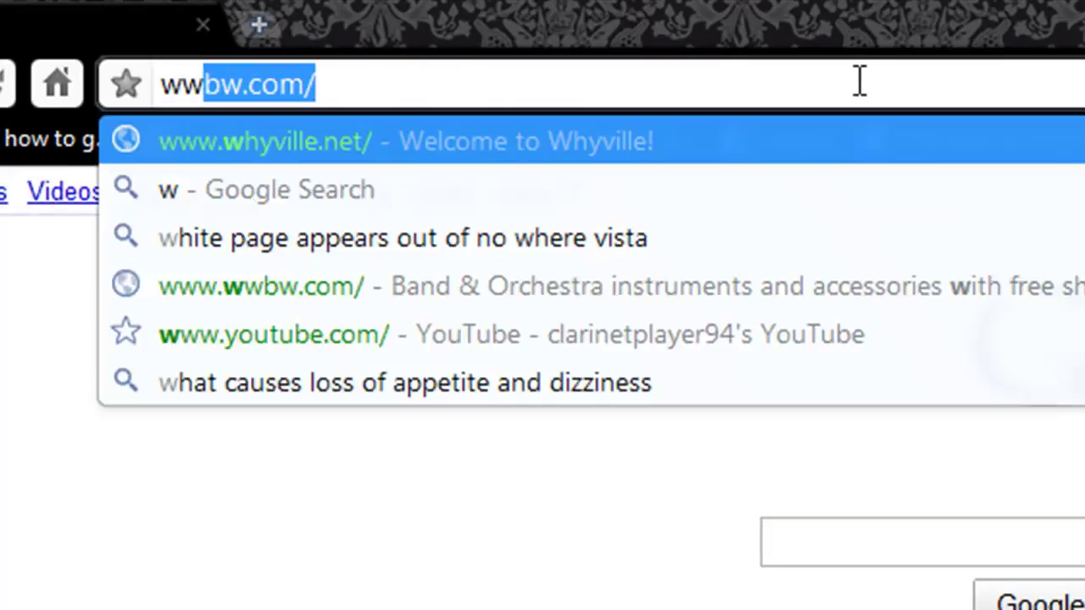
text(w.sosguru.com)
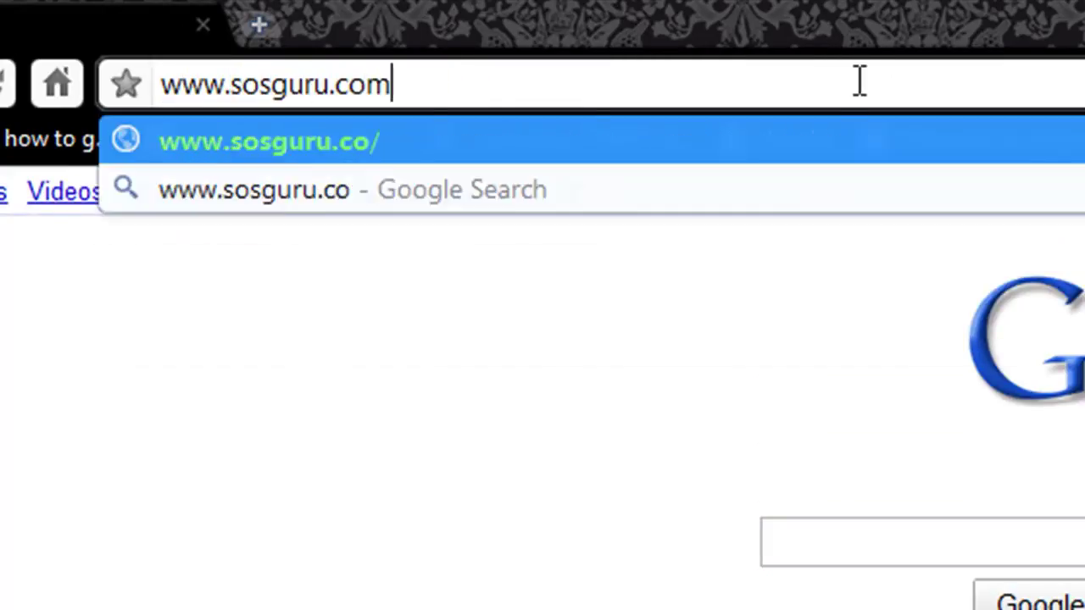
key(Return)
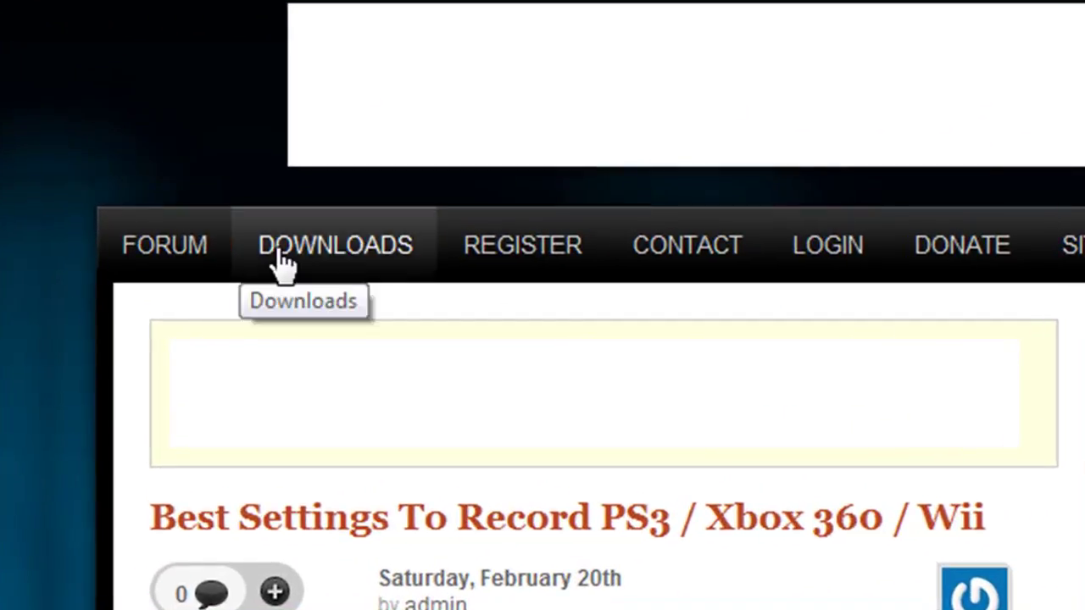
Step: Open the site's Downloads page to view the redsn0w 0.9.4 and firmware links, and close the browser
click(357, 252)
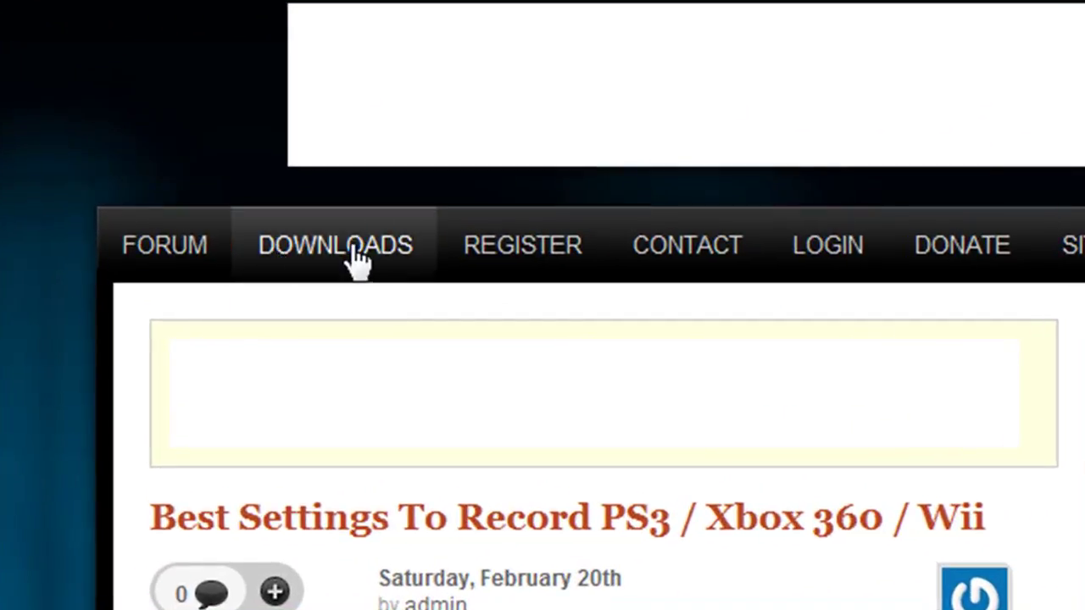
click(357, 252)
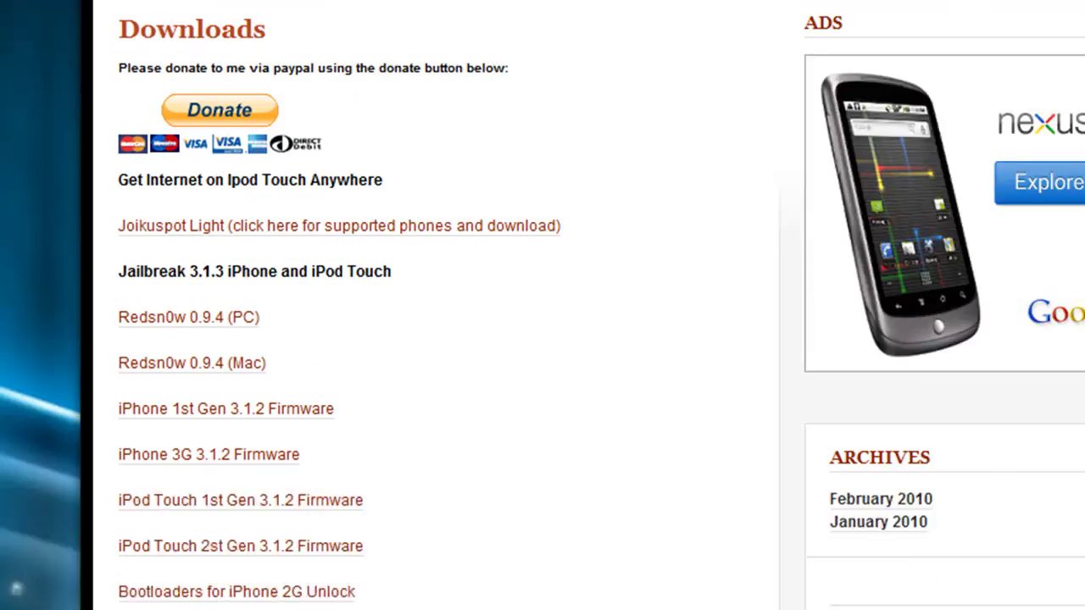
scroll(200, 240, up, 1)
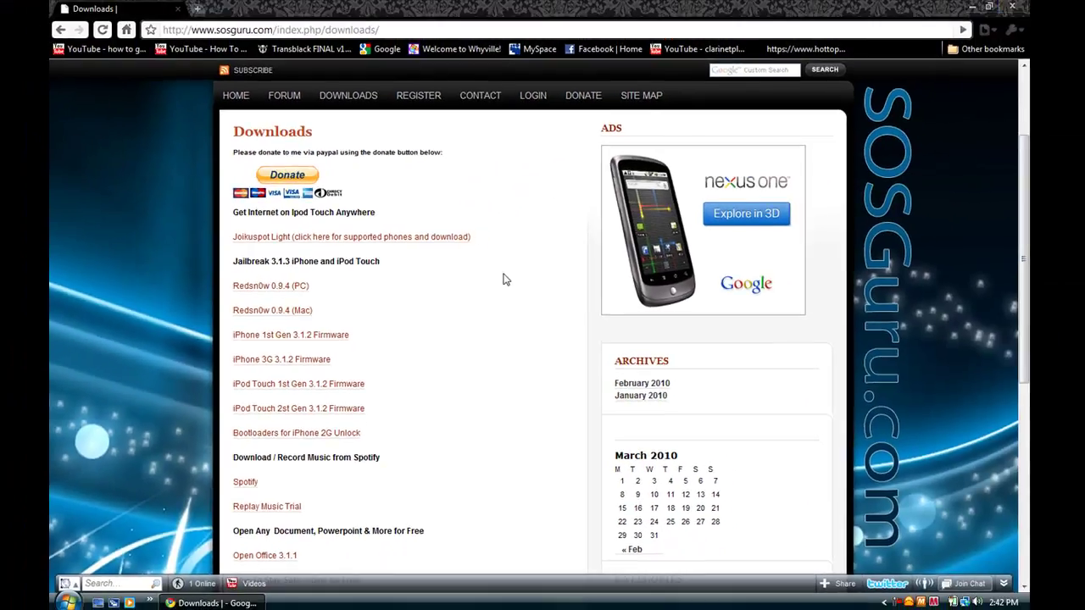
click(1013, 7)
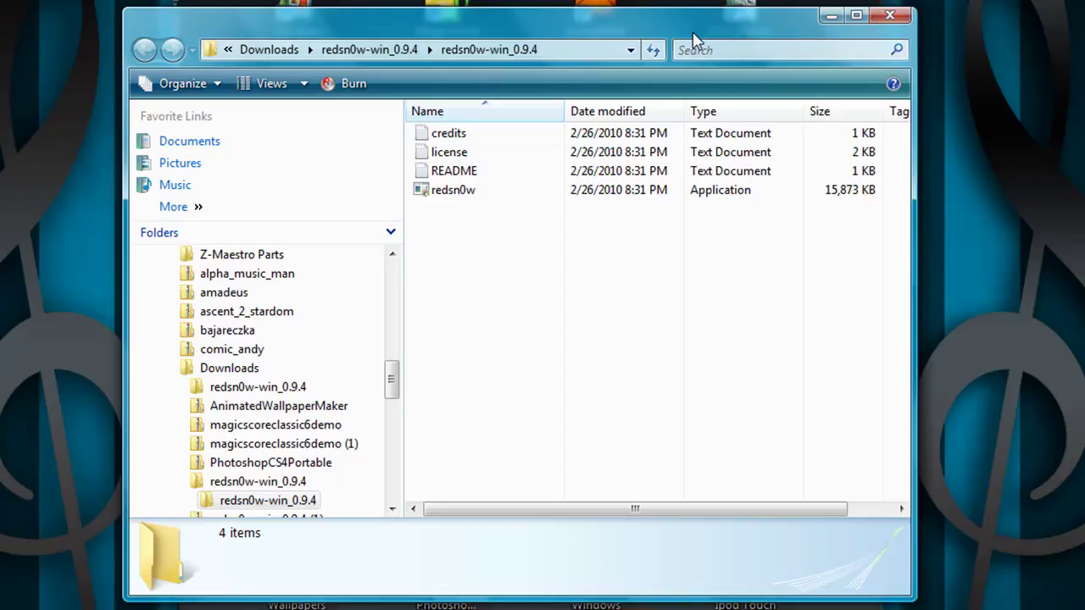
Step: Open the compatibility settings in the properties of the redsn0w application in the redsn0w-win_0.9.4 folder
double_click(452, 188)
right_click(456, 192)
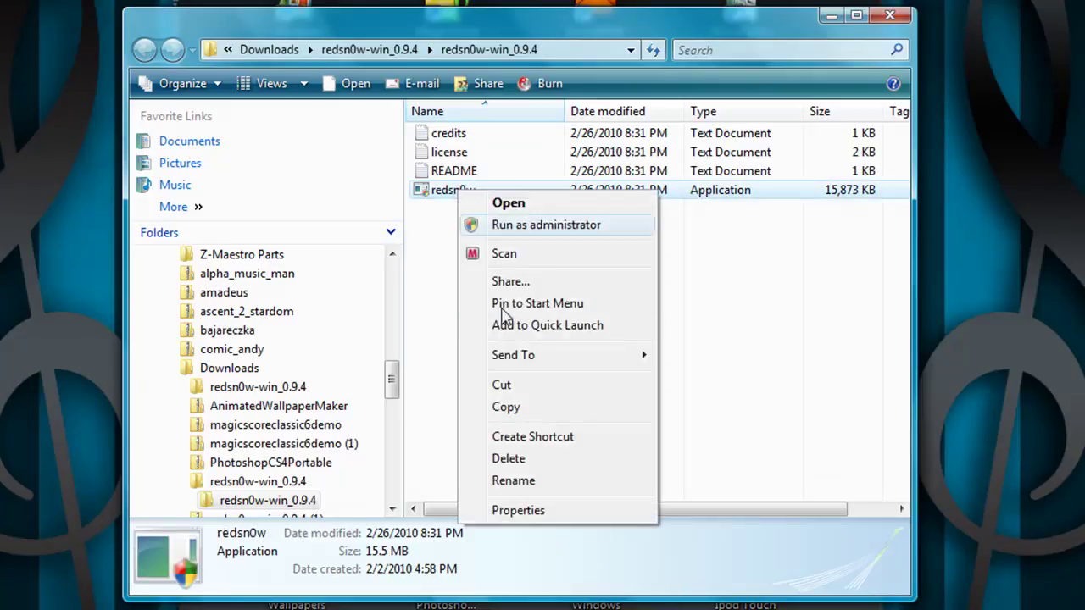
click(519, 511)
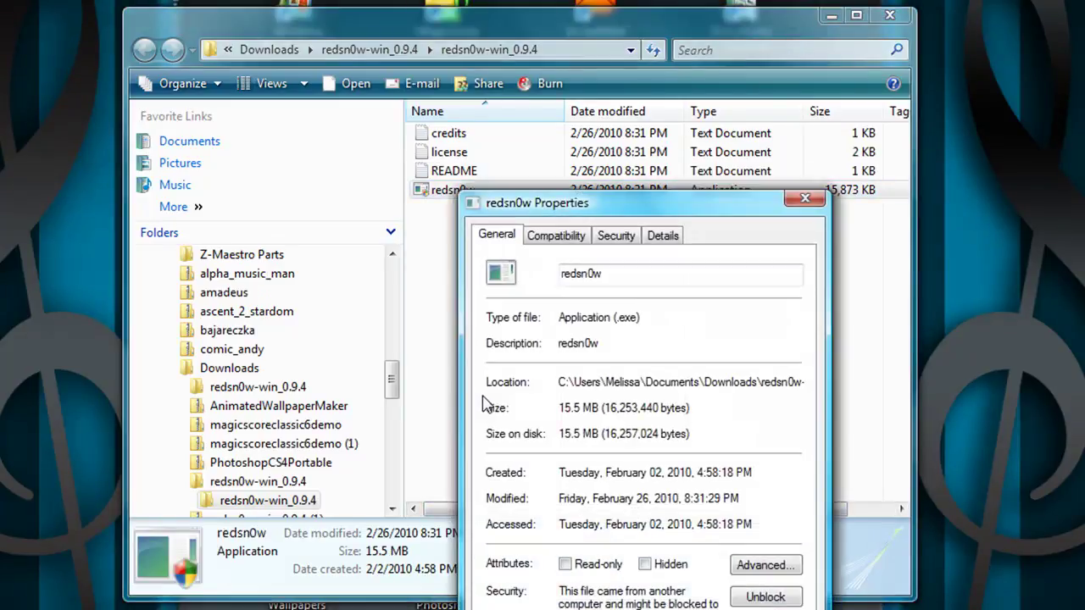
click(551, 236)
drag(593, 203, 474, 66)
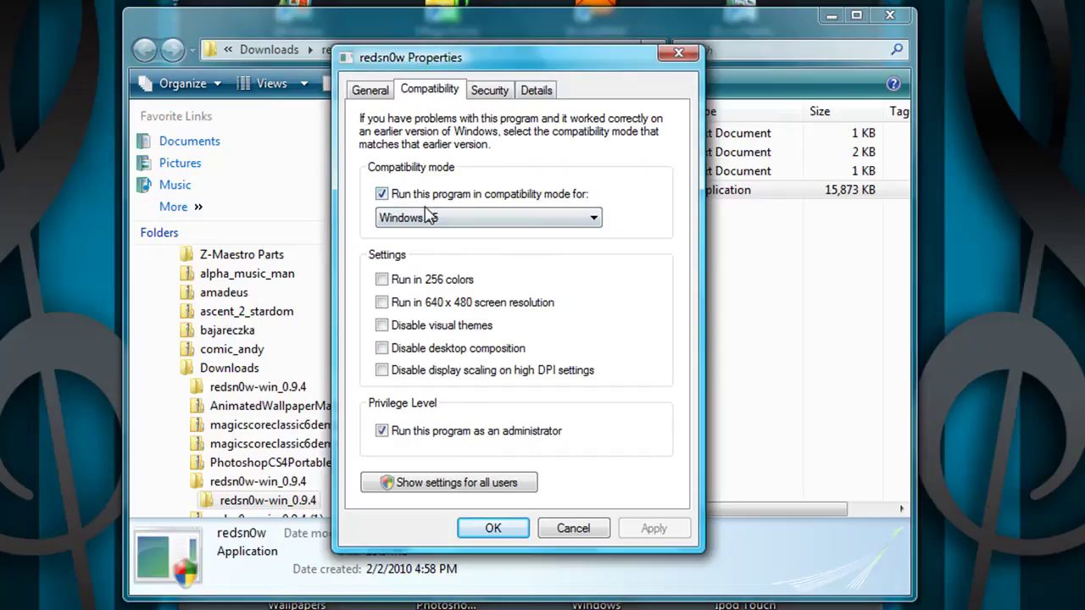
Step: Check the list of Windows versions offered for redsn0w's compatibility mode and accept the properties
click(426, 215)
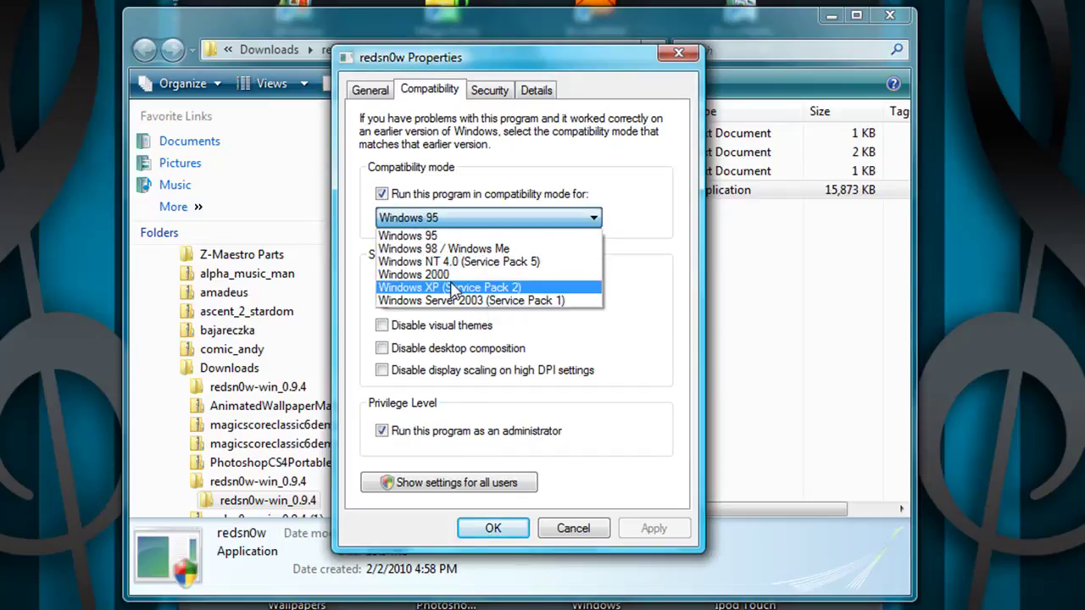
click(665, 218)
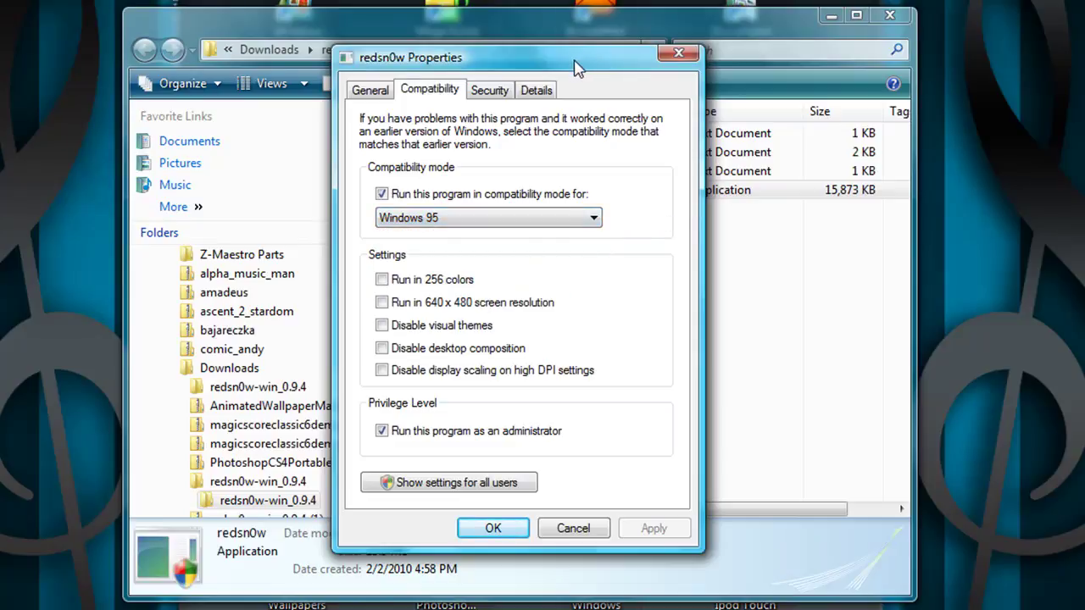
drag(574, 68, 558, 73)
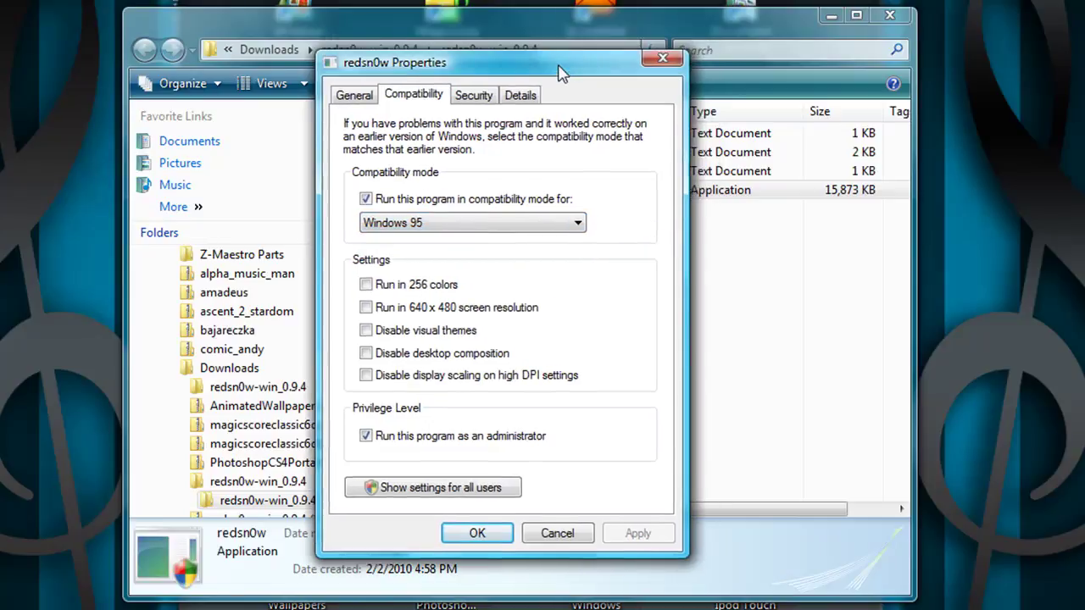
click(500, 534)
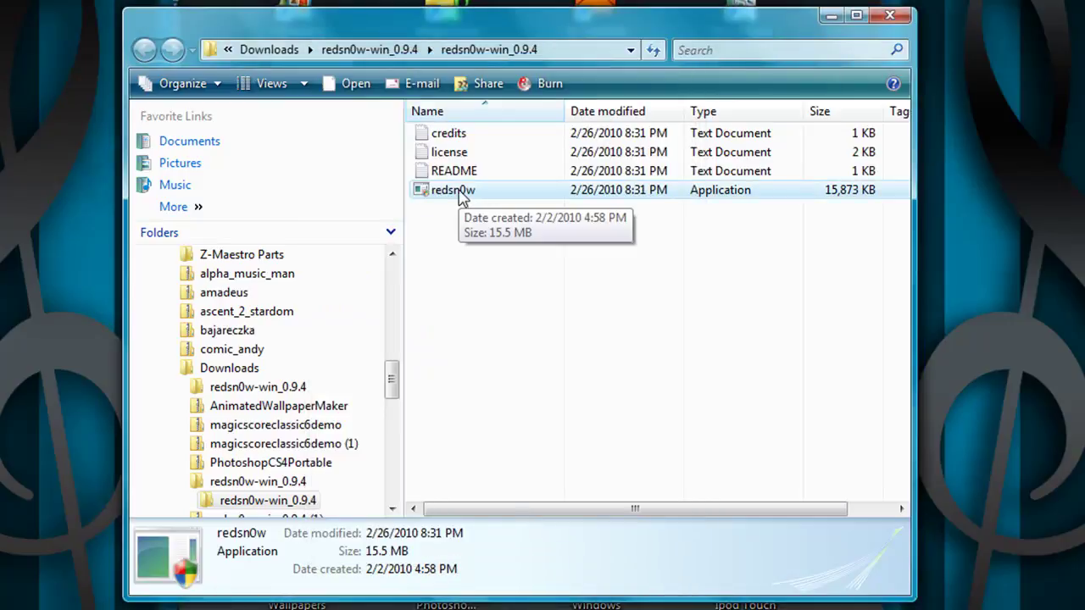
Step: Run redsn0w as administrator and load the iPod2,1_3.1.2_7D11_Restore firmware file from the Desktop
right_click(460, 194)
click(510, 224)
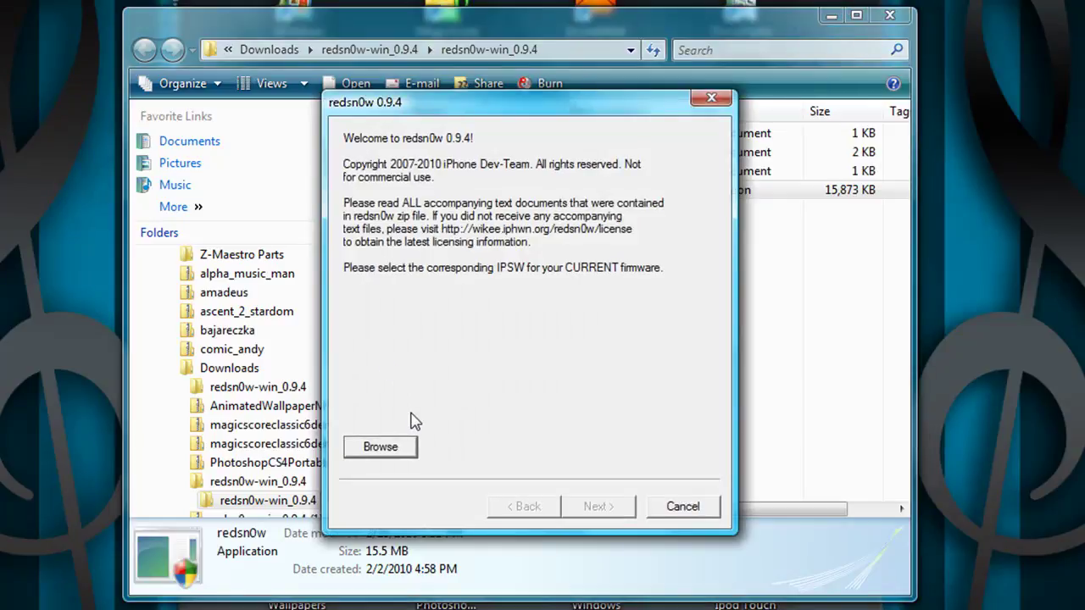
click(373, 451)
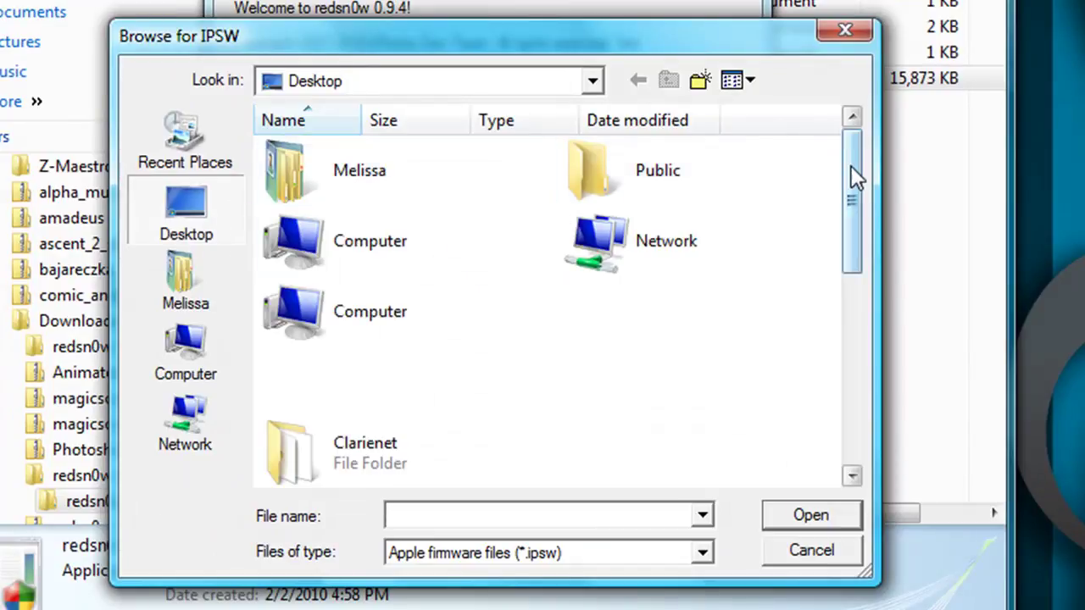
drag(855, 174, 848, 238)
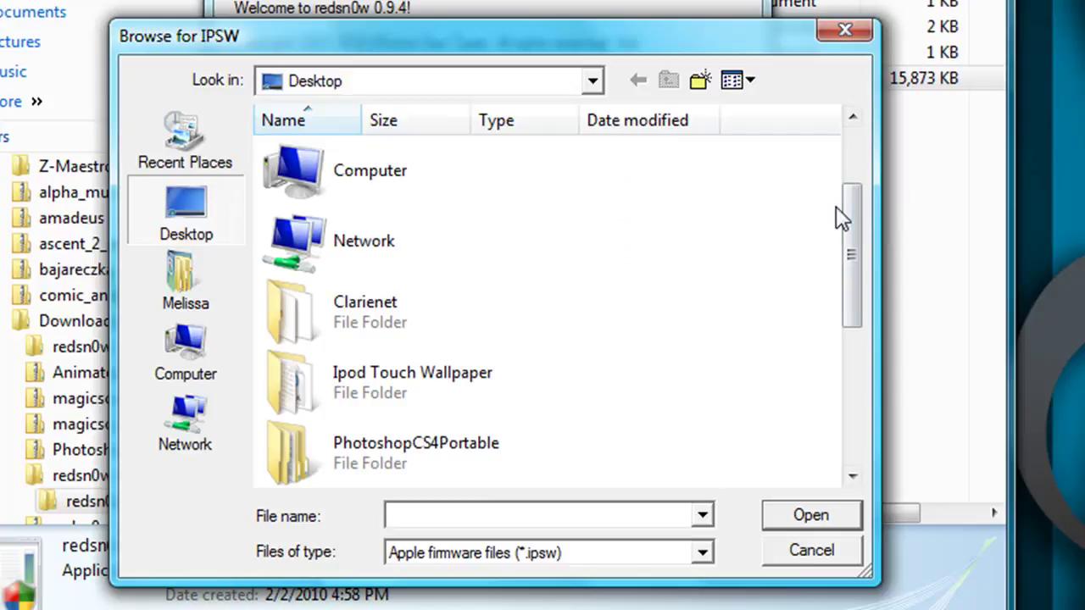
drag(851, 205, 855, 344)
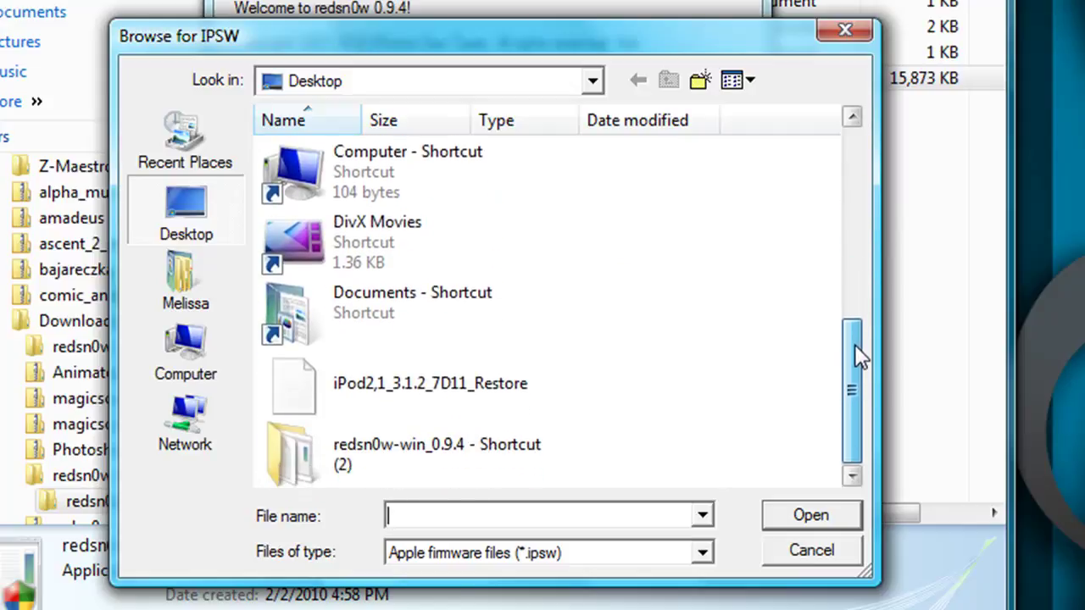
click(354, 394)
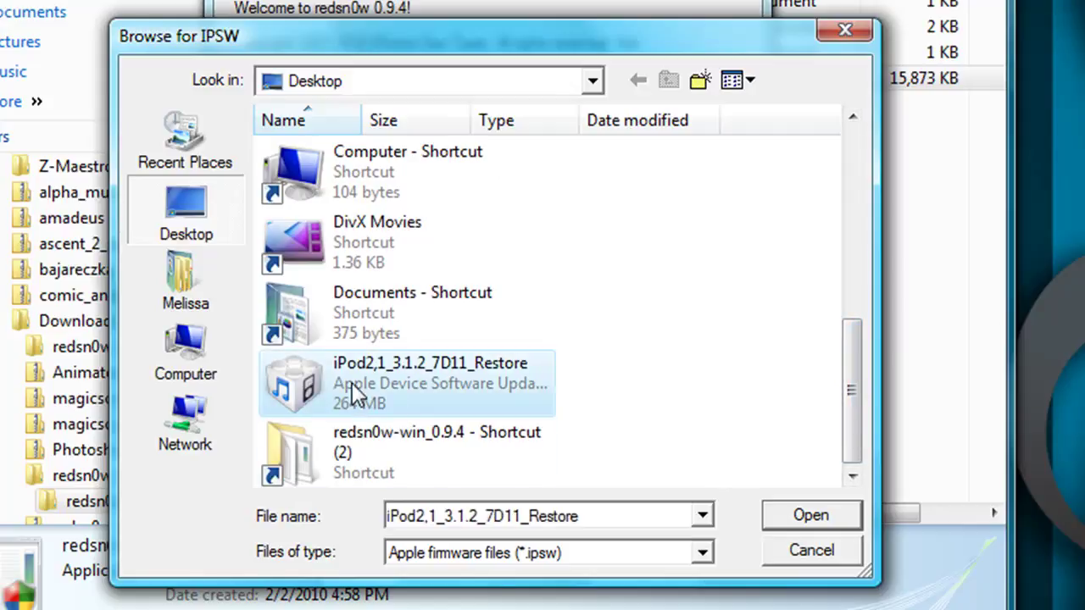
click(807, 517)
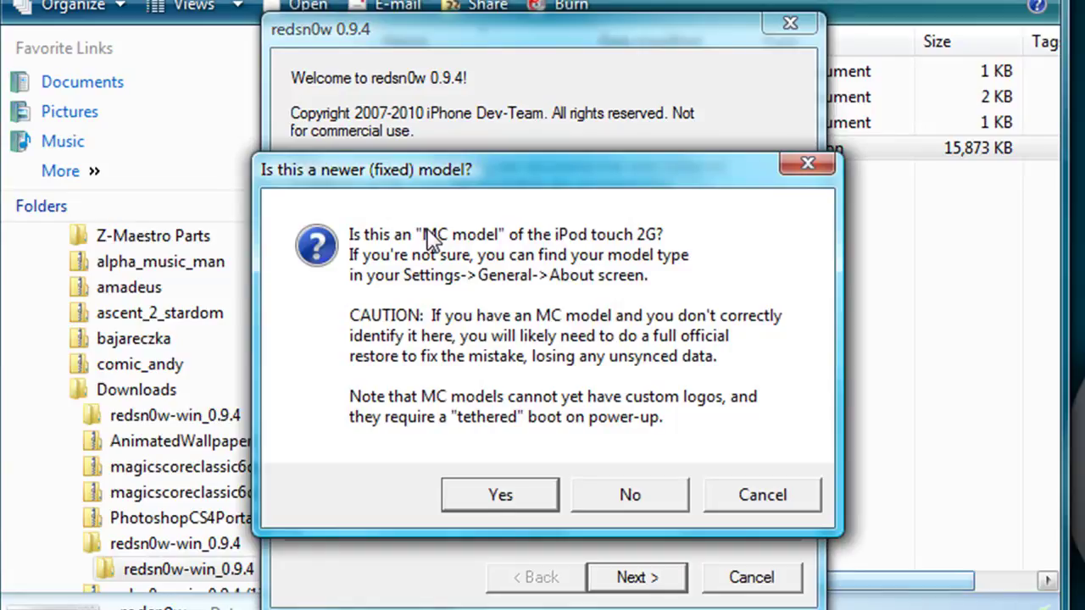
Step: Declare the iPod touch 2G as not an MC model and continue with only the Install Cydia option
click(618, 497)
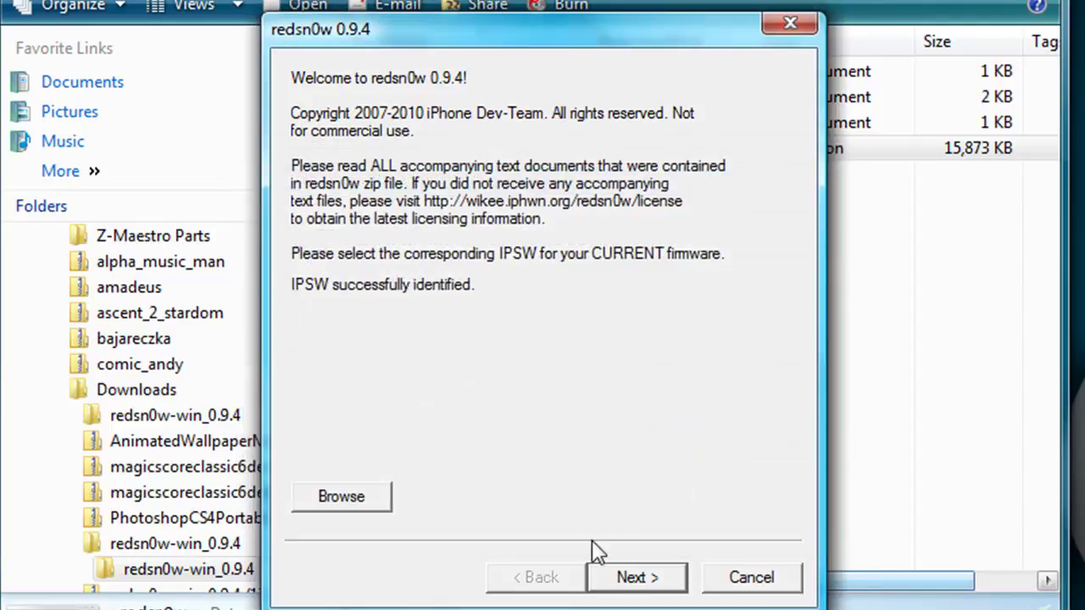
click(628, 580)
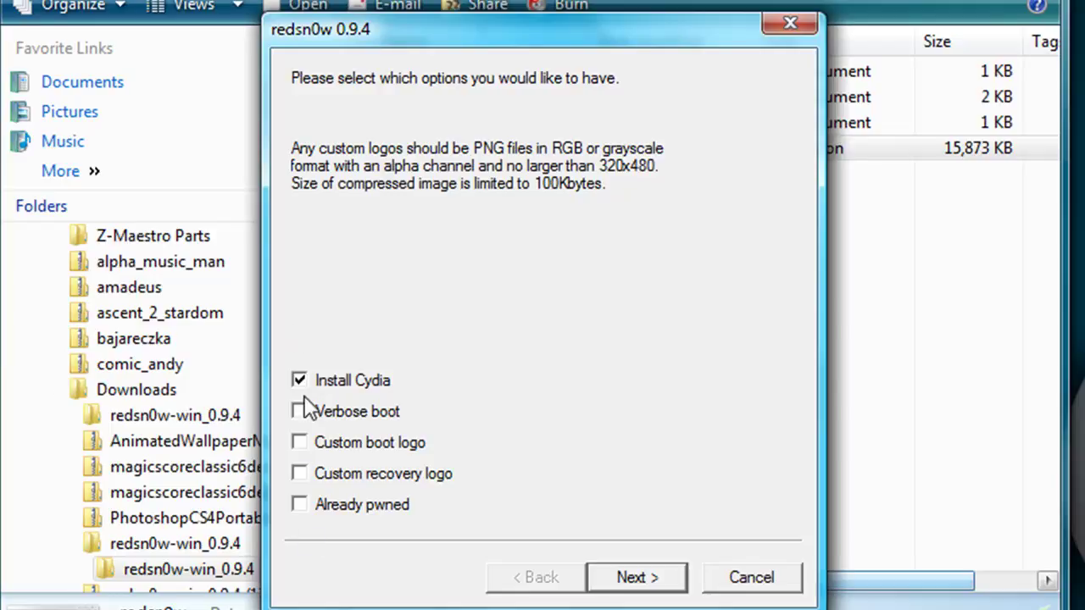
click(633, 591)
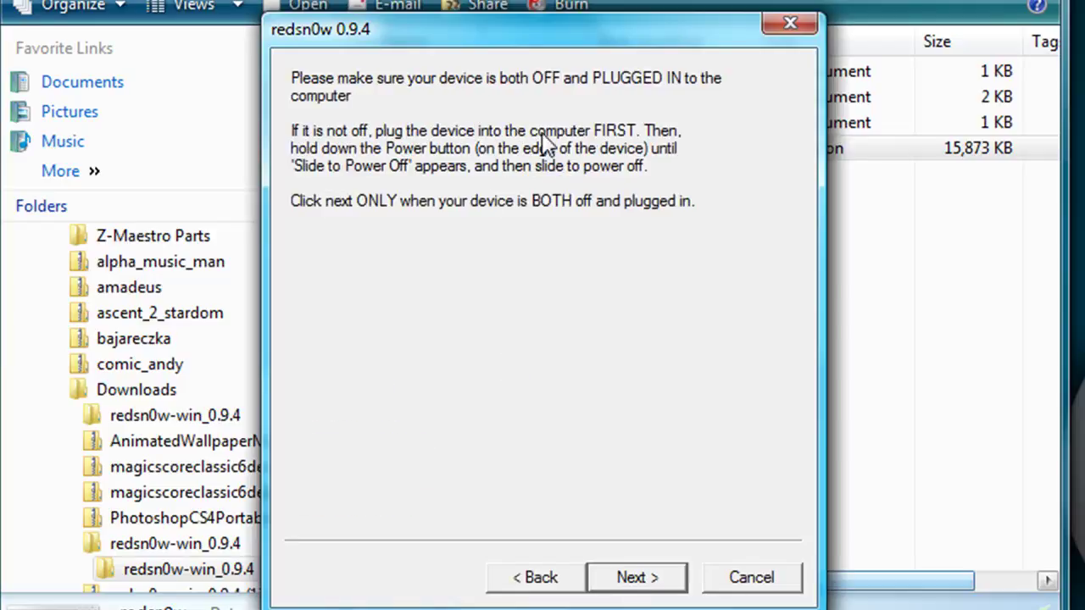
Step: Continue past the check that the device is off and plugged in to start the DFU mode instructions
drag(516, 40, 508, 15)
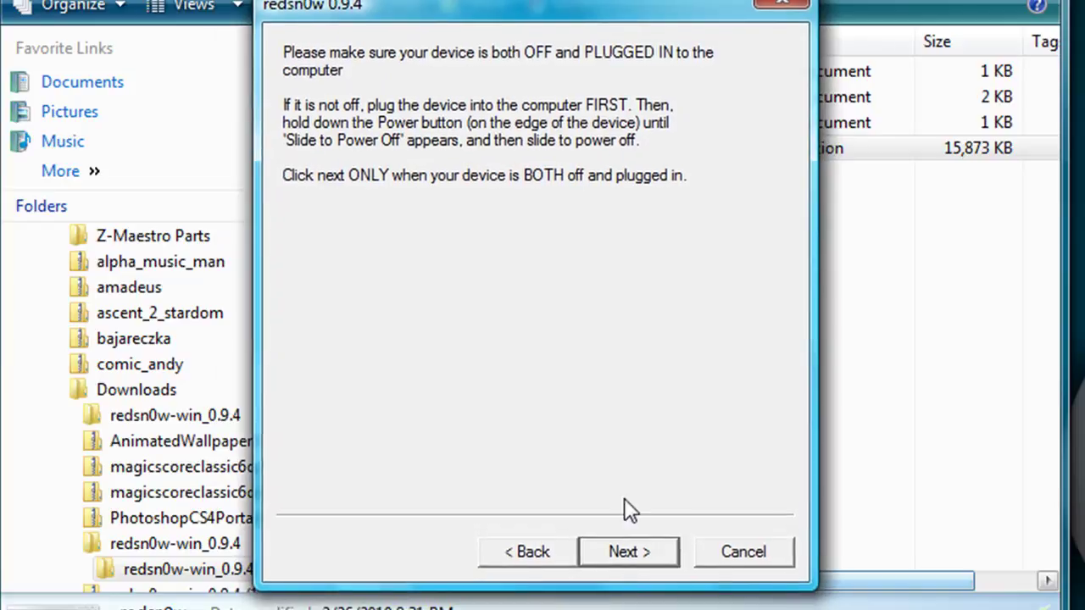
click(605, 556)
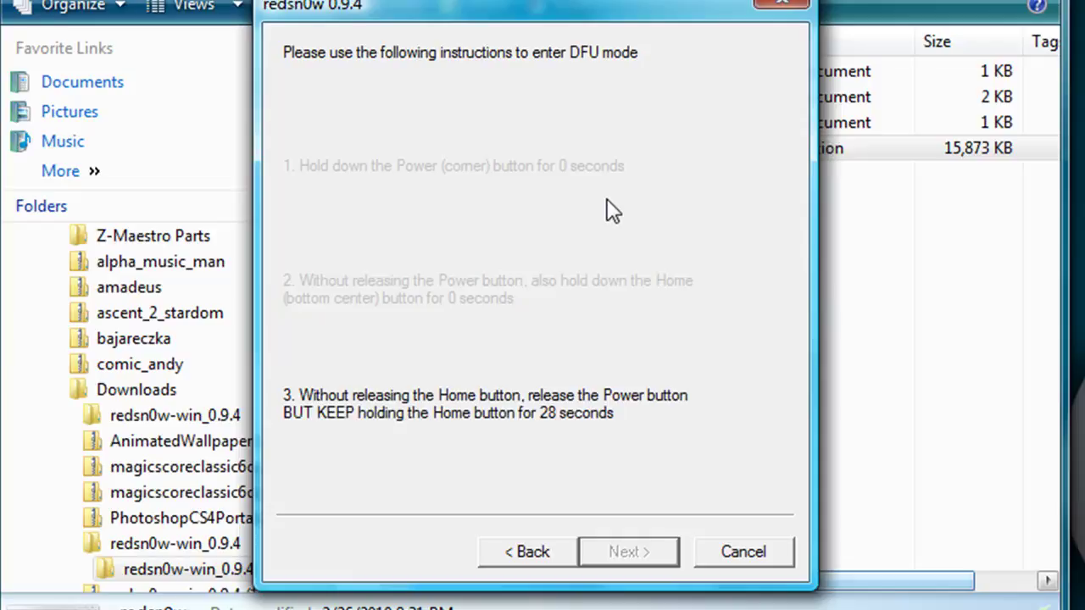
Step: Cancel the redsn0w wizard and close the redsn0w-win_0.9.4 folder window
click(729, 548)
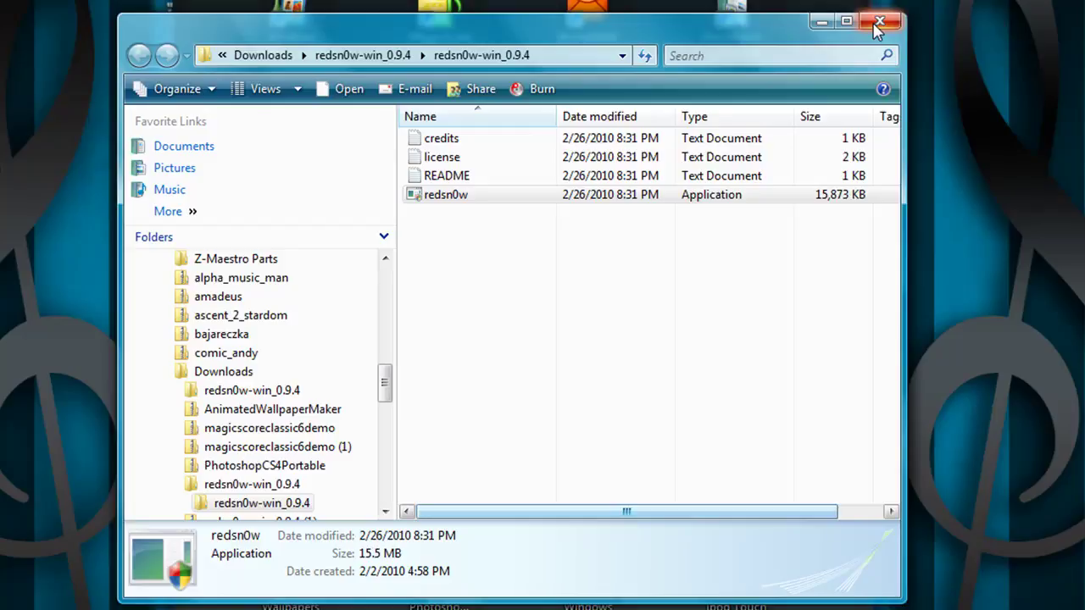
click(875, 23)
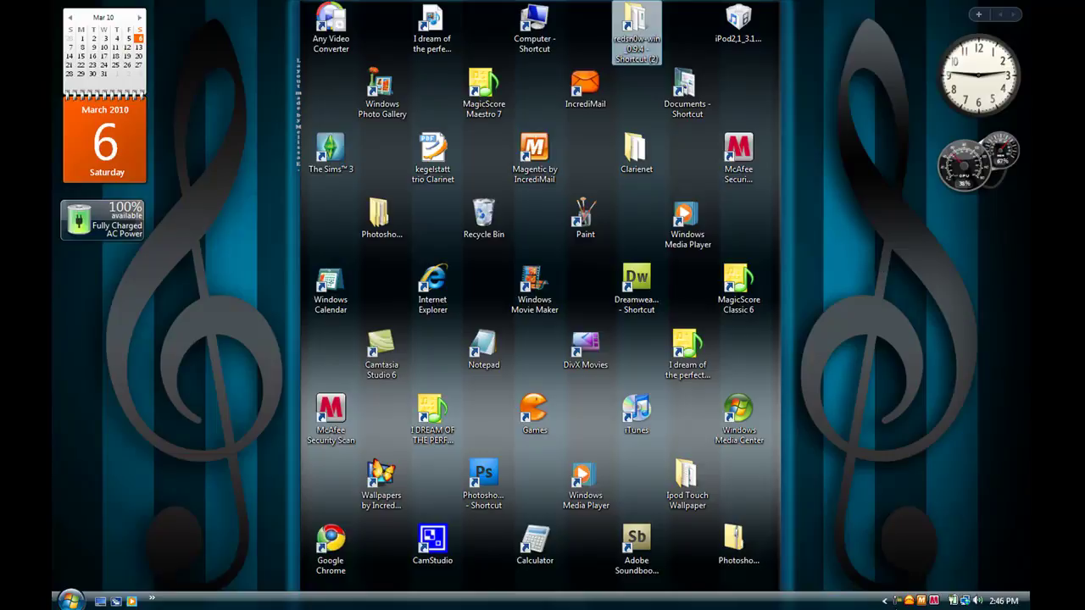
click(897, 603)
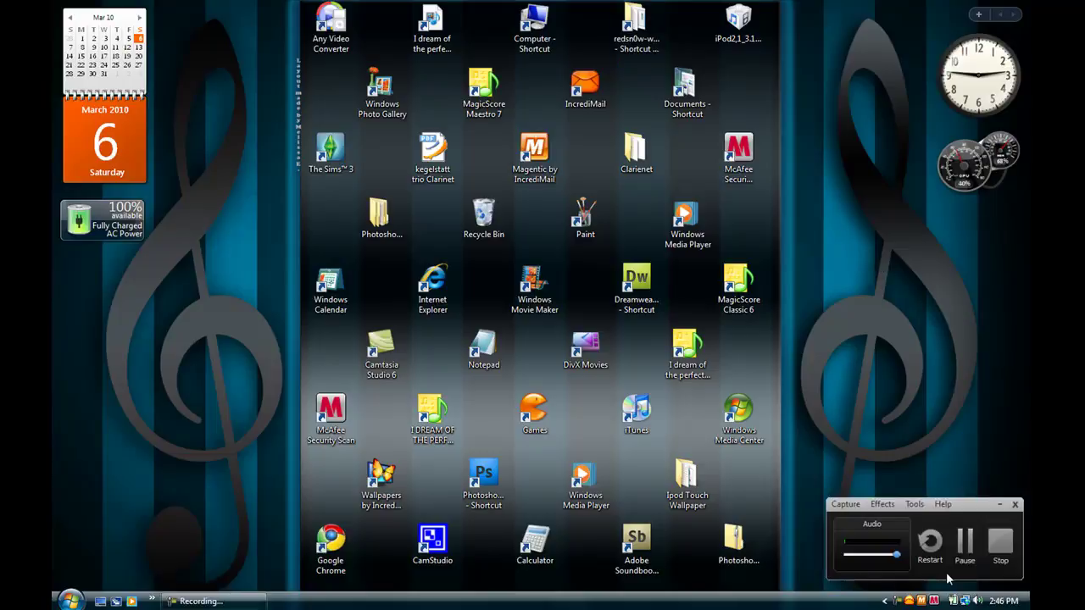